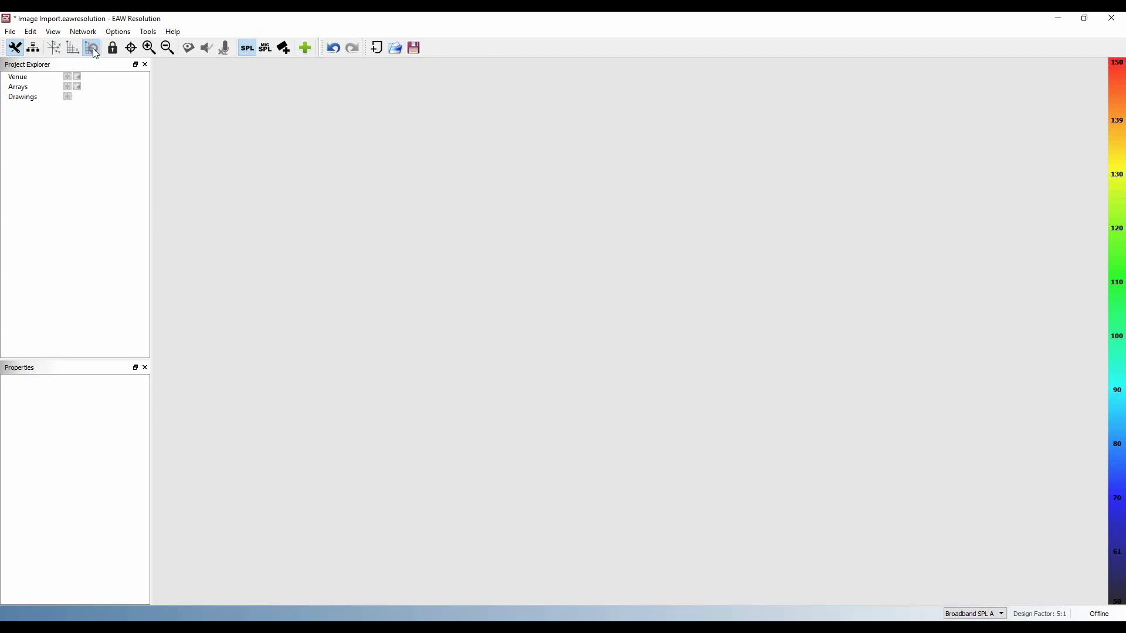
# - Start importing a drawing from the File menu and open the file browser
pyautogui.click(10, 31)
pyautogui.click(58, 139)
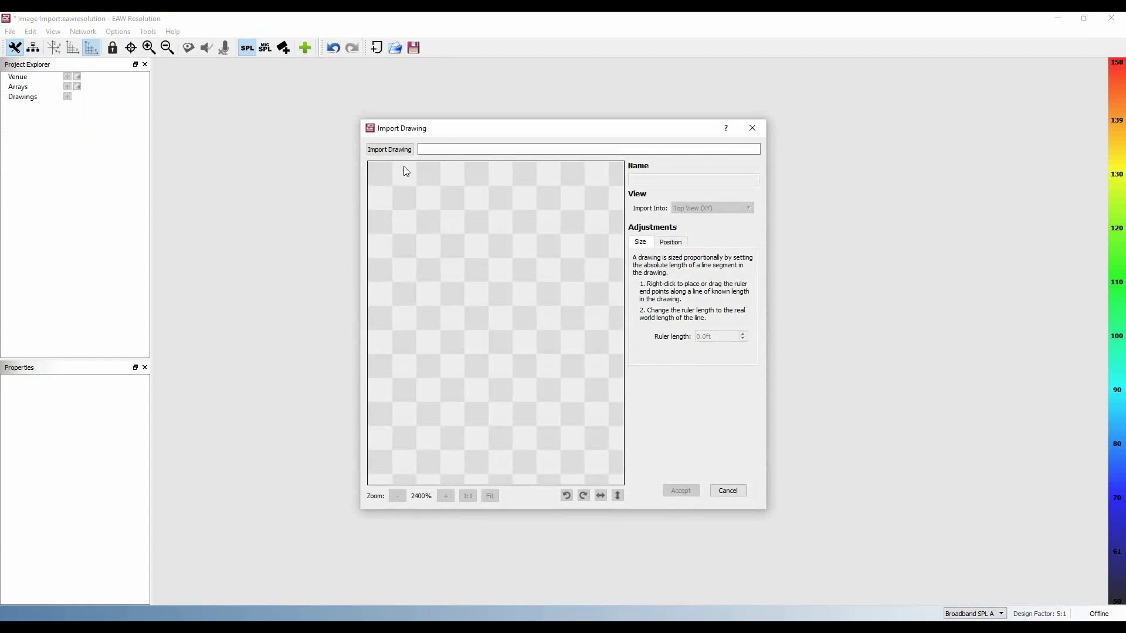
pyautogui.click(392, 150)
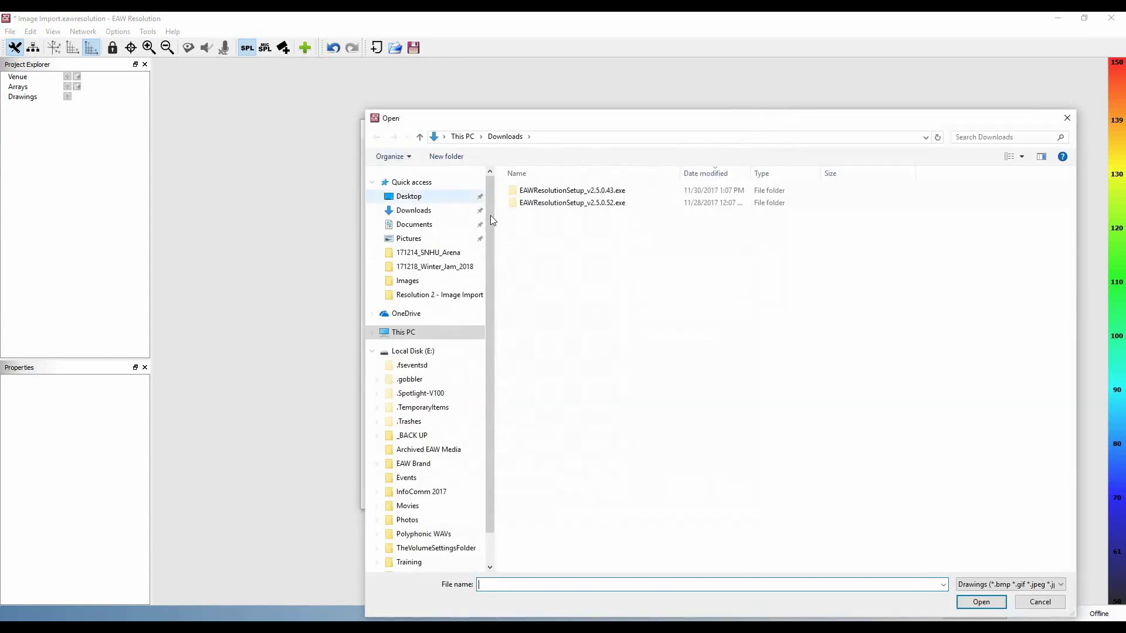
# - Go to Movies > Resolution 2 - Image Import > Images and select the plan image
pyautogui.scroll(-2, 492, 235)
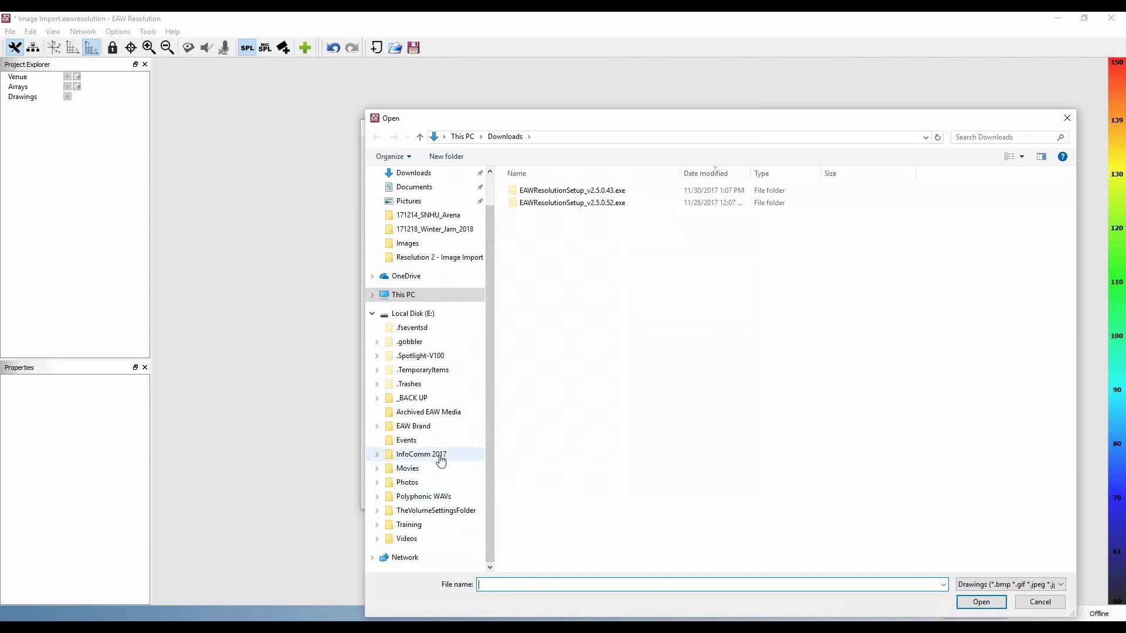
pyautogui.scroll(1, 450, 471)
pyautogui.scroll(-1, 450, 472)
pyautogui.click(408, 468)
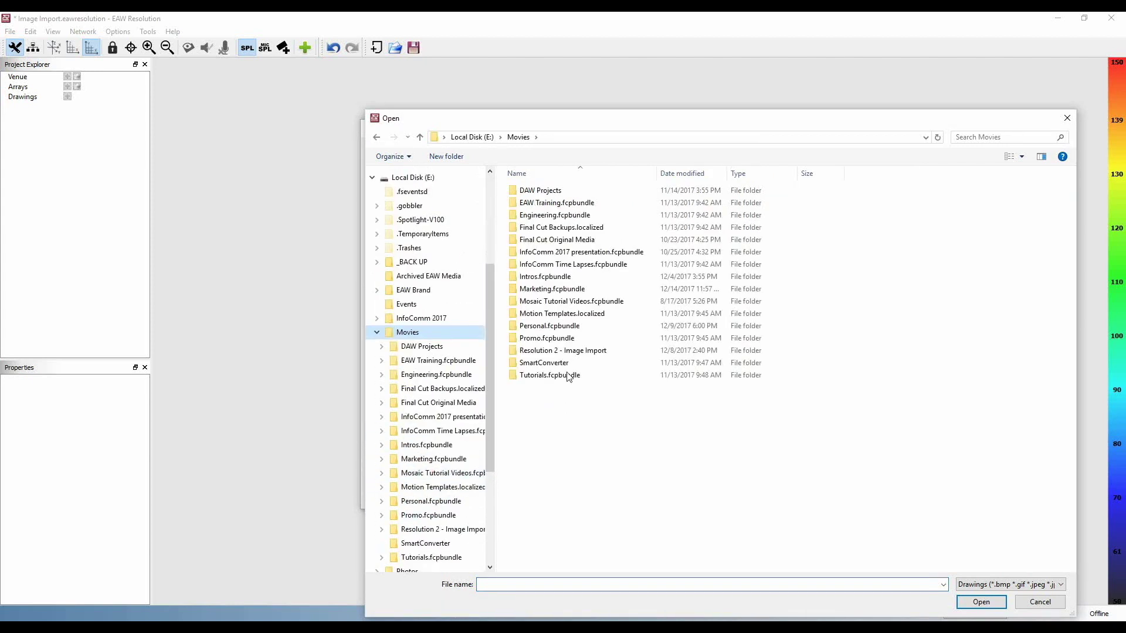
pyautogui.click(442, 529)
pyautogui.doubleClick(536, 199)
pyautogui.click(544, 233)
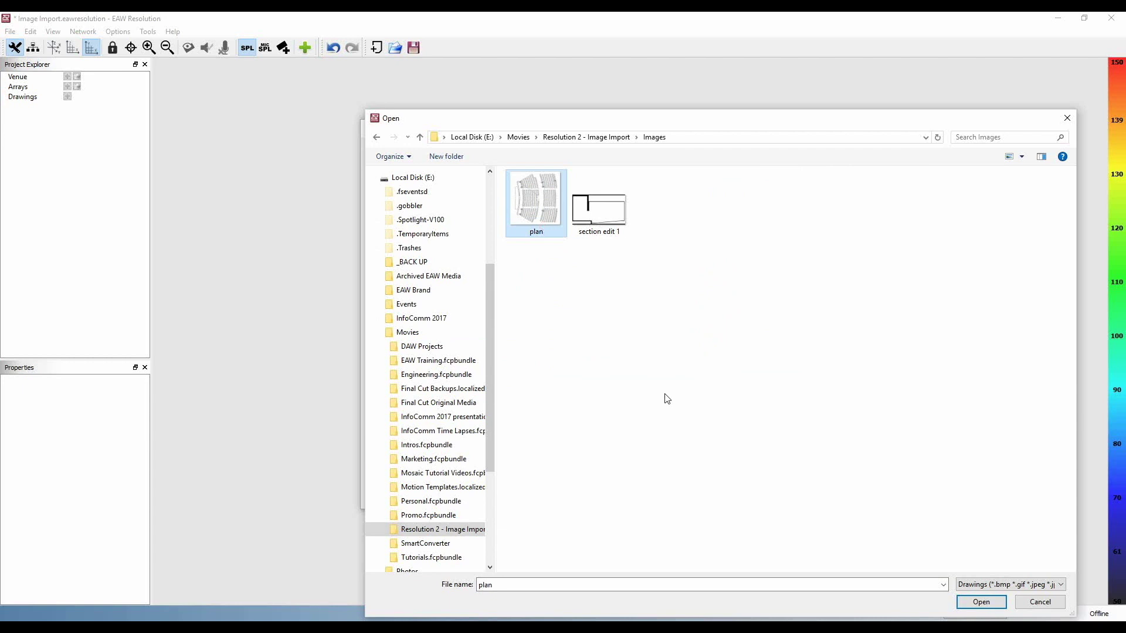
# - Load plan.jpg into the import preview, keeping Top View (XY) as the target
pyautogui.click(981, 602)
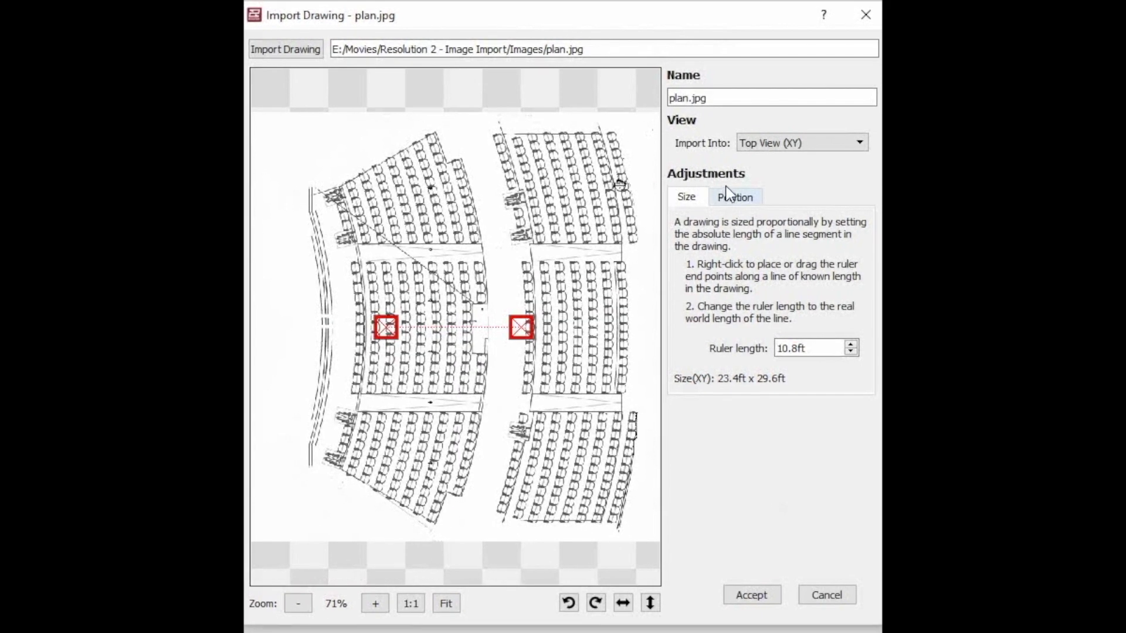
pyautogui.click(785, 144)
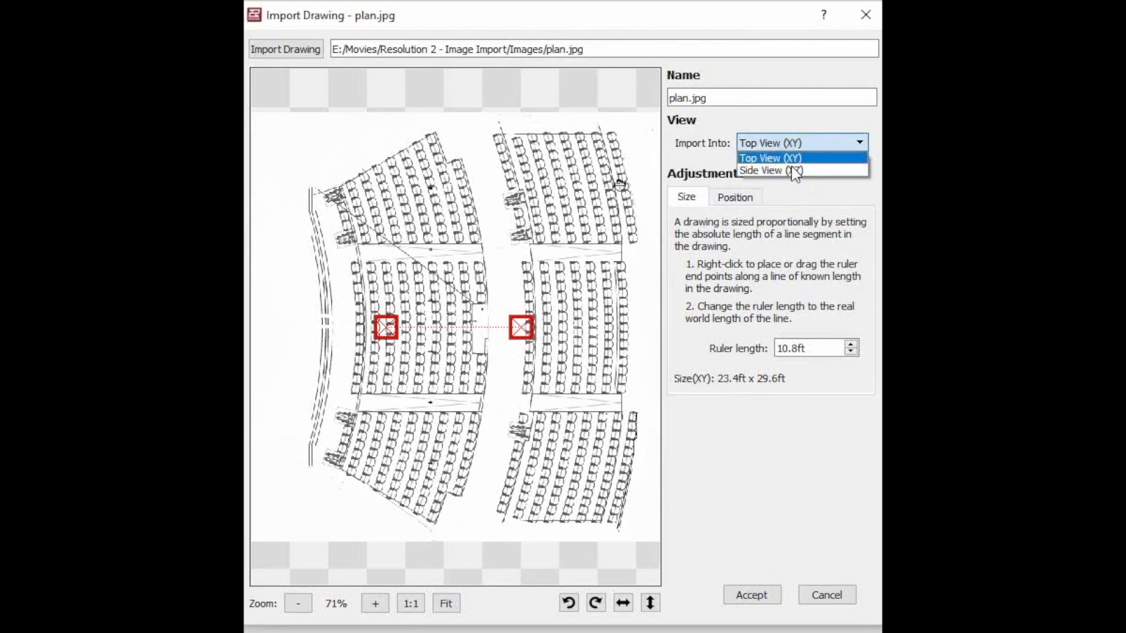
pyautogui.click(788, 158)
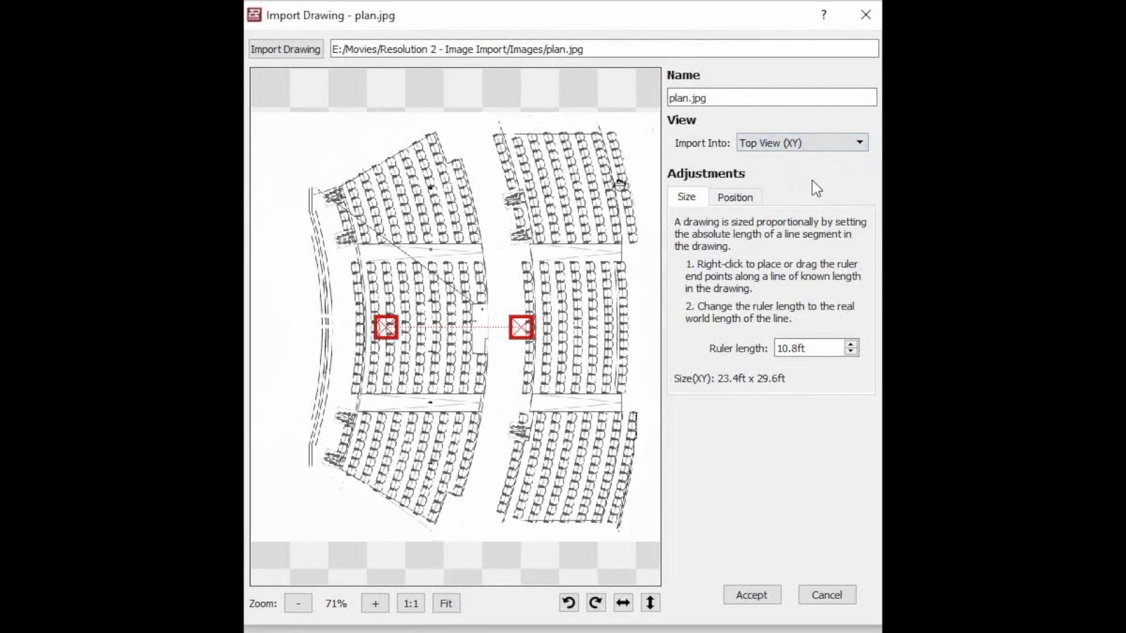
# - Stretch the ruler across the full seating width and set its length to 40.0 ft
pyautogui.moveTo(387, 331); pyautogui.dragTo(354, 331)
pyautogui.moveTo(521, 328); pyautogui.dragTo(634, 329)
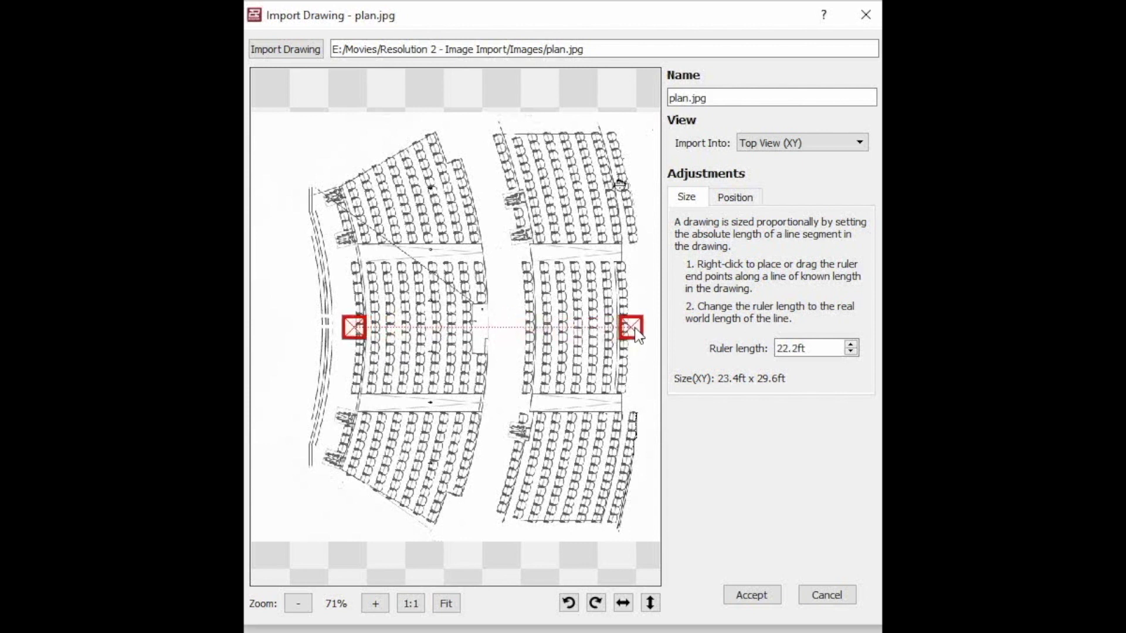
pyautogui.doubleClick(825, 347)
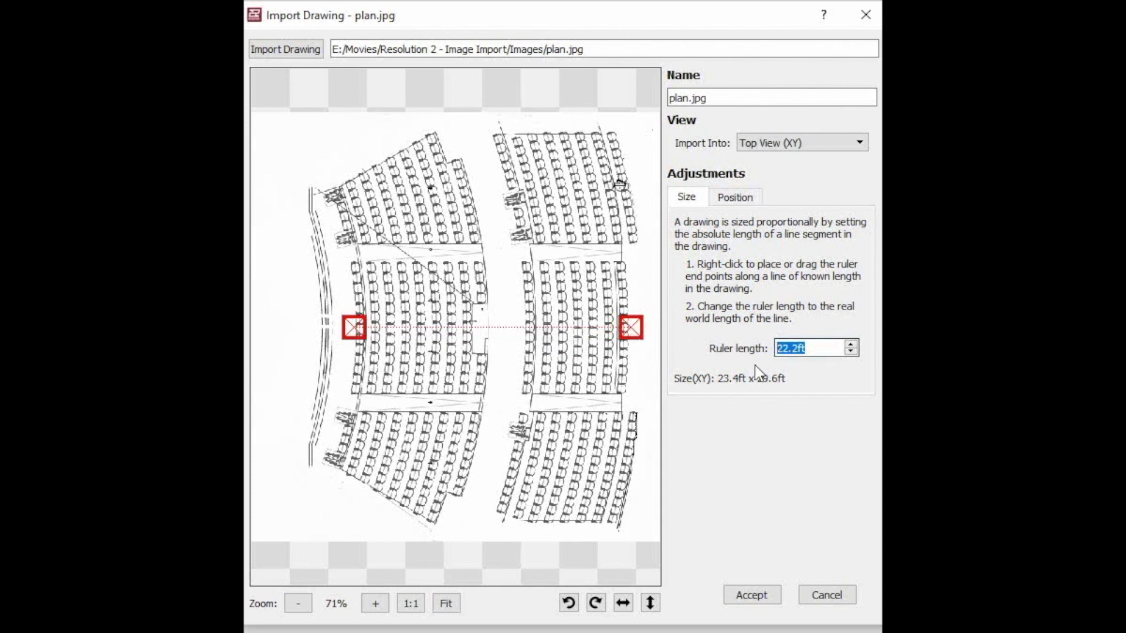
pyautogui.write('40')
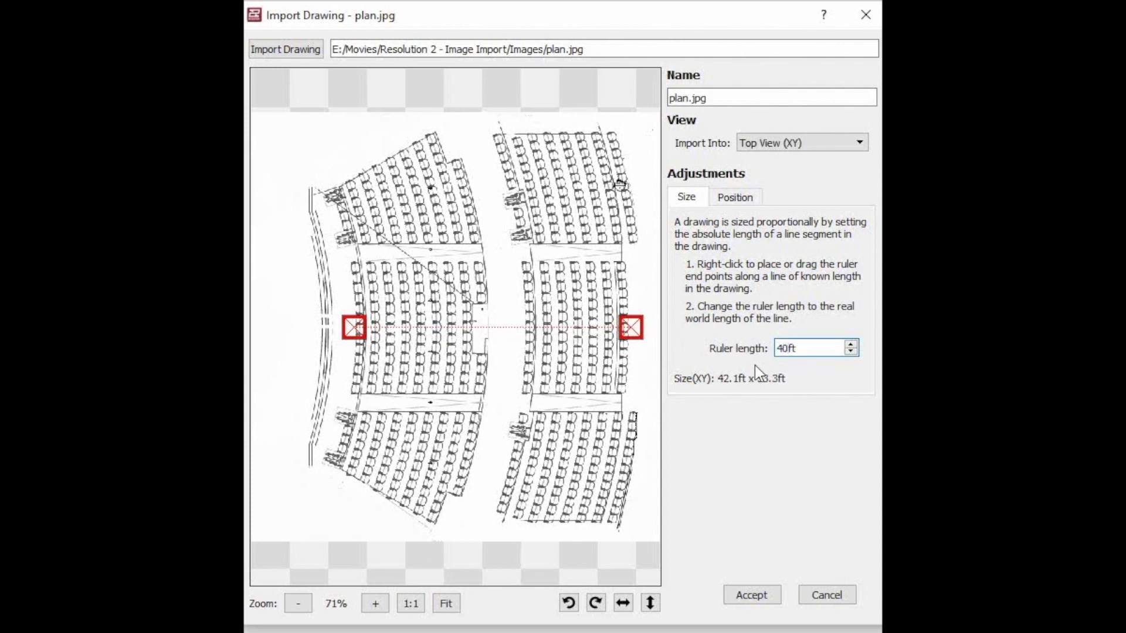
pyautogui.write('.0')
pyautogui.press('Return')
pyautogui.click(743, 200)
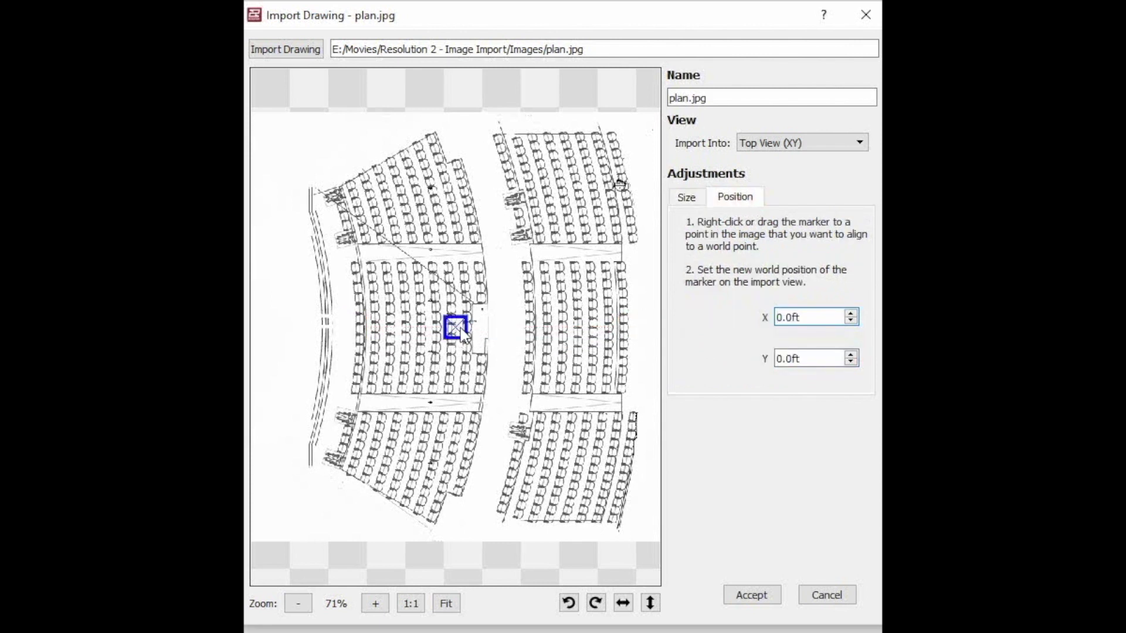
# - Move the origin marker toward the stage edge, zooming in on the stage-front lines
pyautogui.moveTo(457, 328)
pyautogui.mouseDown()
pyautogui.moveTo(442, 340)
pyautogui.moveTo(344, 331)
pyautogui.mouseUp()
pyautogui.click(374, 604)
pyautogui.click(375, 604)
pyautogui.moveTo(515, 452); pyautogui.dragTo(578, 452)
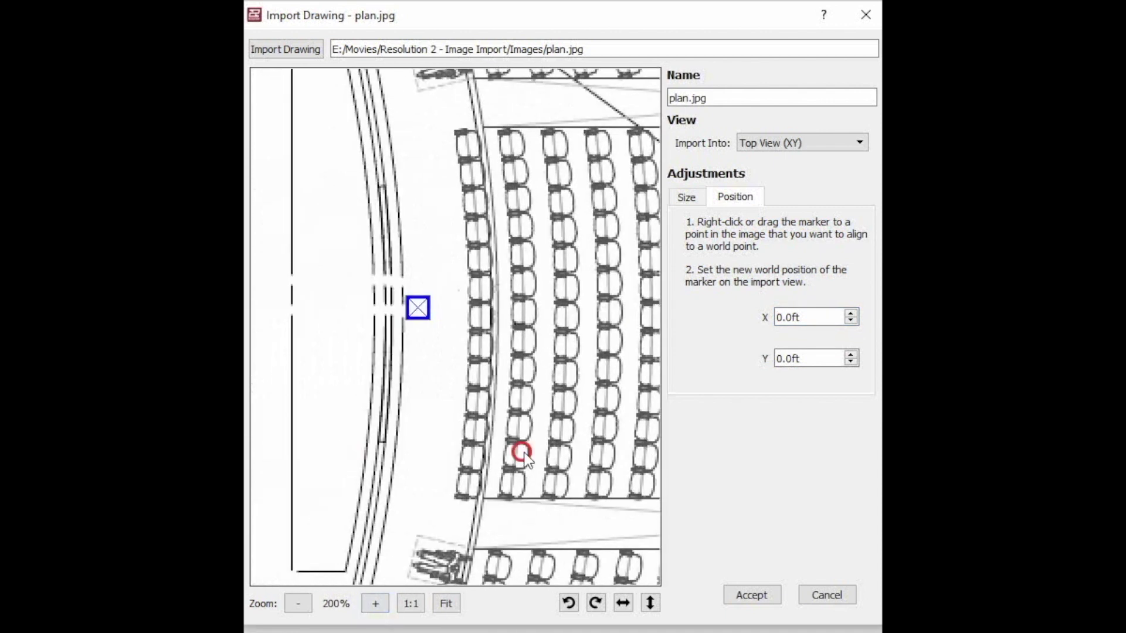
pyautogui.click(375, 603)
pyautogui.click(374, 603)
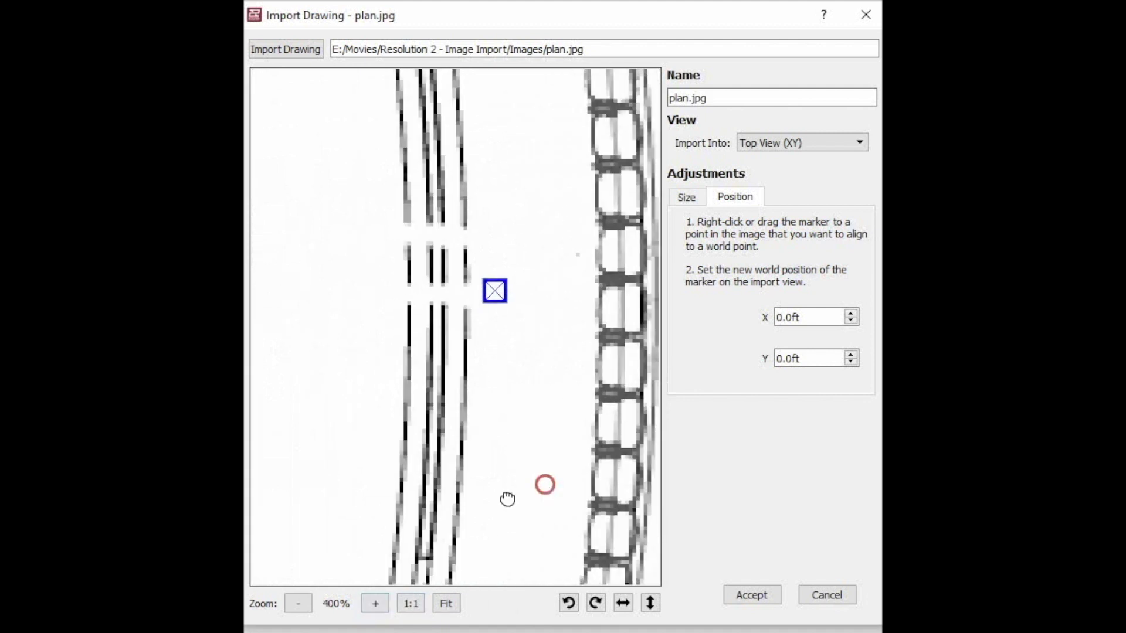
pyautogui.moveTo(505, 500); pyautogui.dragTo(419, 516)
# - Pin the 0,0 origin on the stage-front lines and accept the plan import
pyautogui.moveTo(412, 309); pyautogui.dragTo(394, 318)
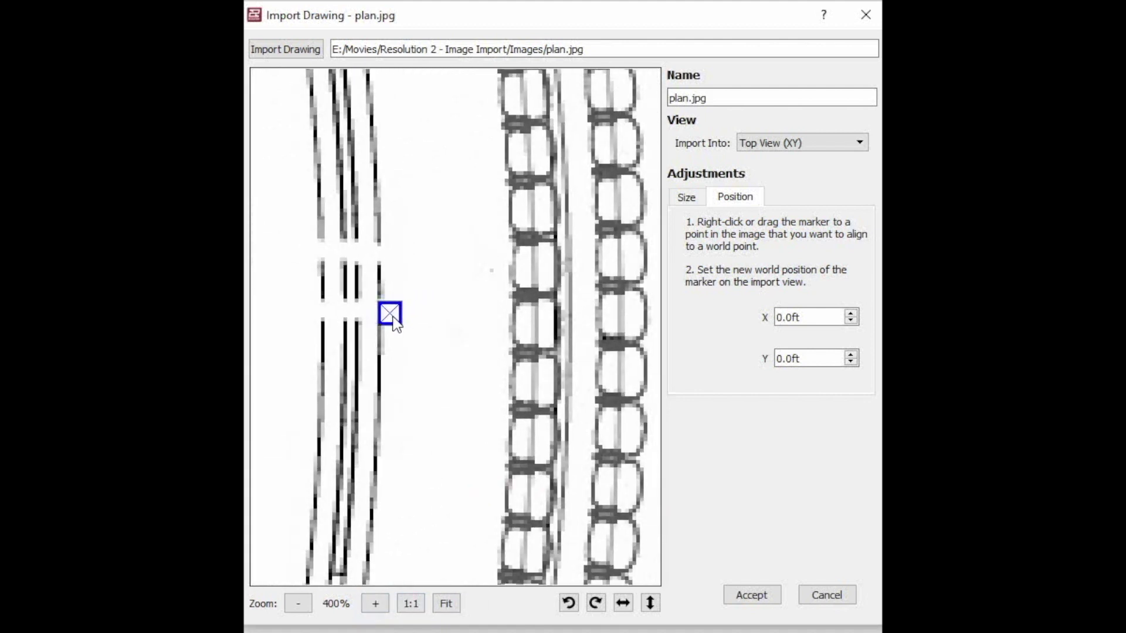
pyautogui.click(298, 603)
pyautogui.click(298, 603)
pyautogui.click(298, 603)
pyautogui.click(298, 603)
pyautogui.click(298, 603)
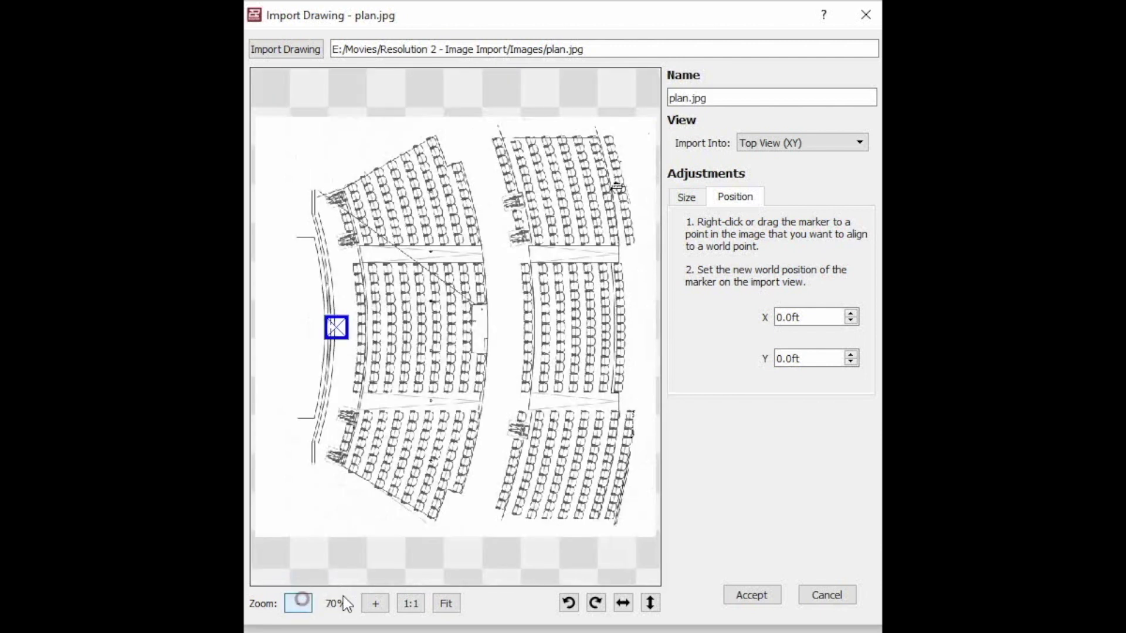
pyautogui.click(751, 595)
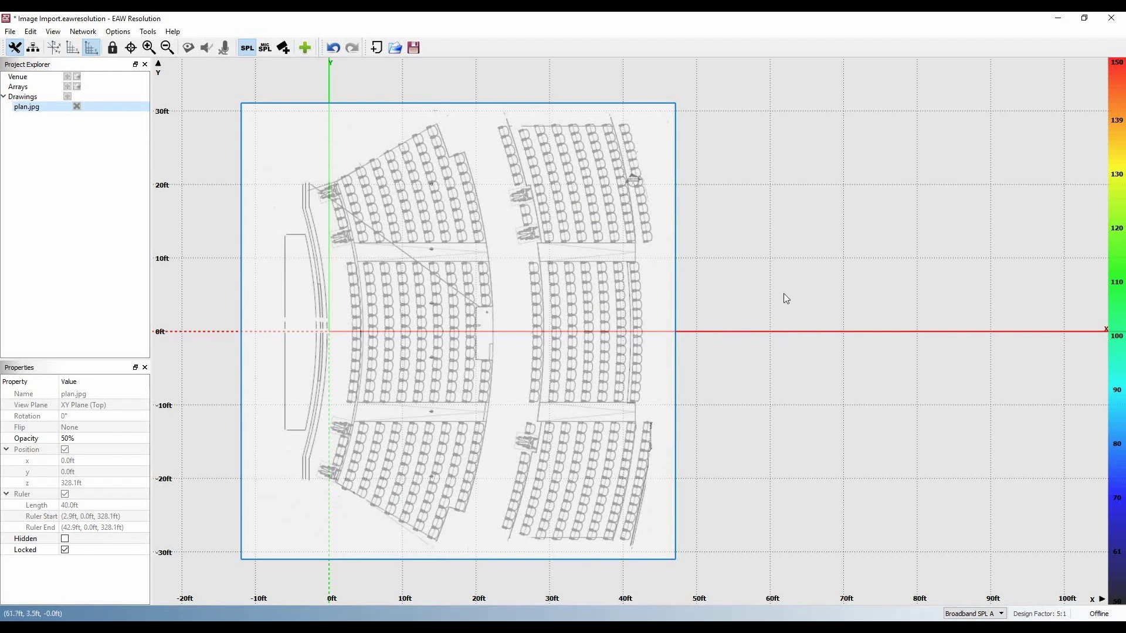
# - Switch the workspace to the side section view and begin importing another drawing
pyautogui.click(311, 87)
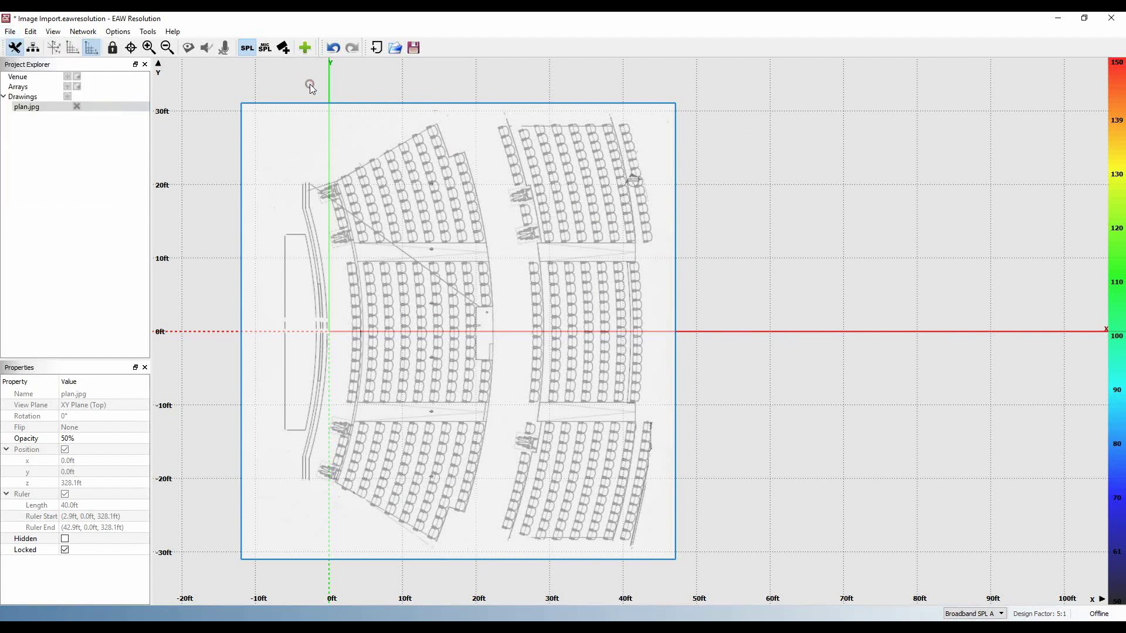
pyautogui.click(70, 48)
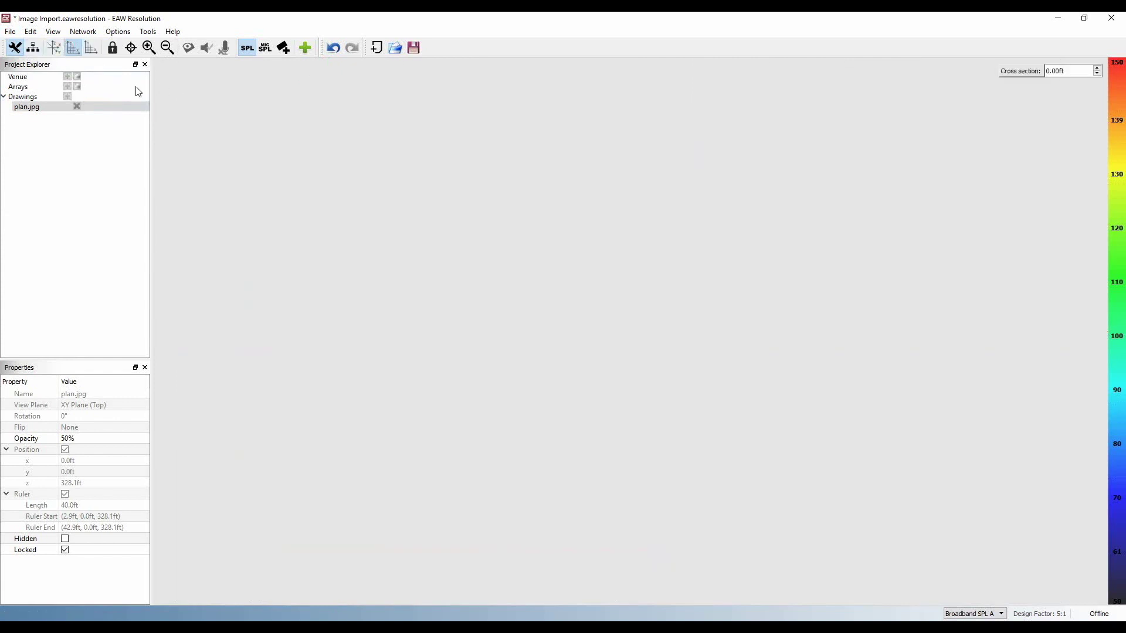
pyautogui.click(11, 32)
pyautogui.click(56, 137)
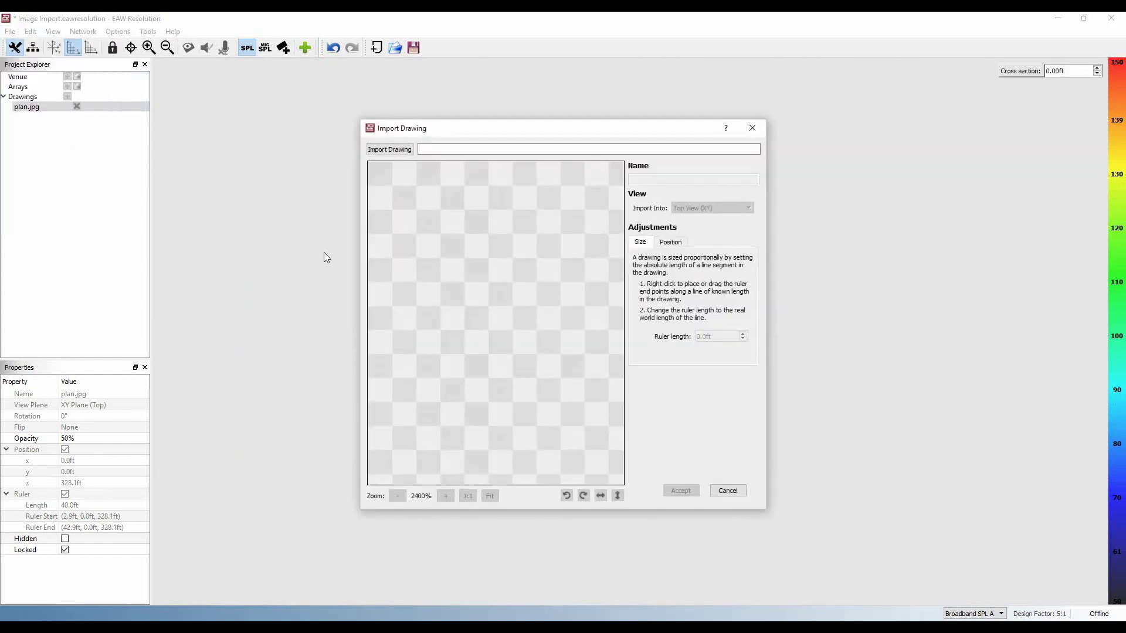
pyautogui.click(397, 150)
# - Browse to Movies > Resolution 2 - Image Import > Images and open 'section edit 1'
pyautogui.moveTo(489, 291); pyautogui.dragTo(495, 329)
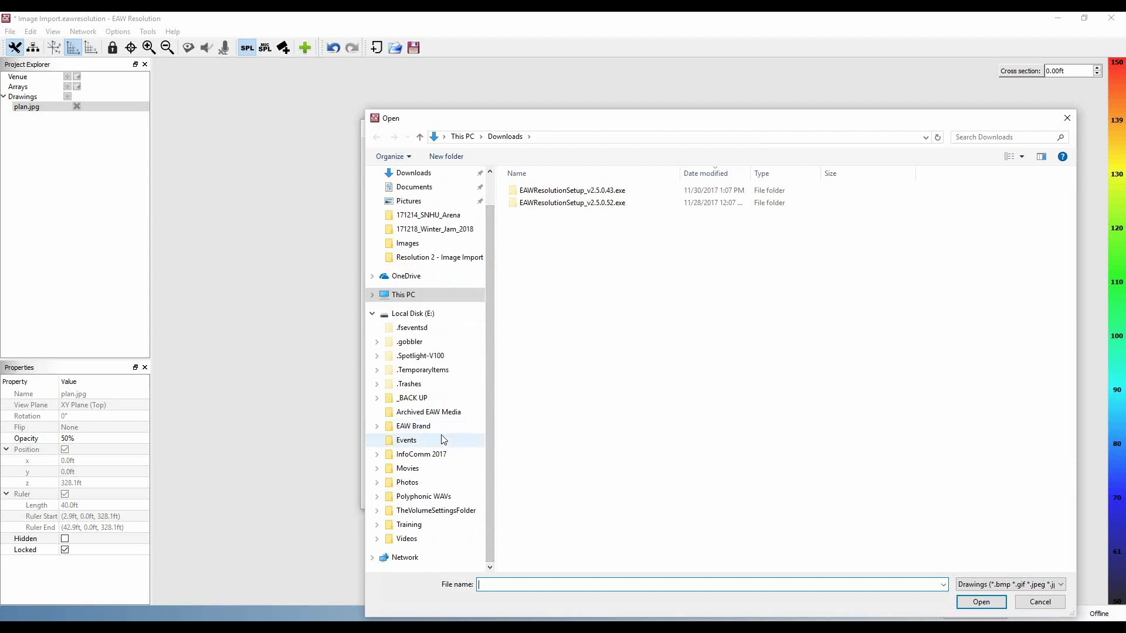
pyautogui.click(410, 468)
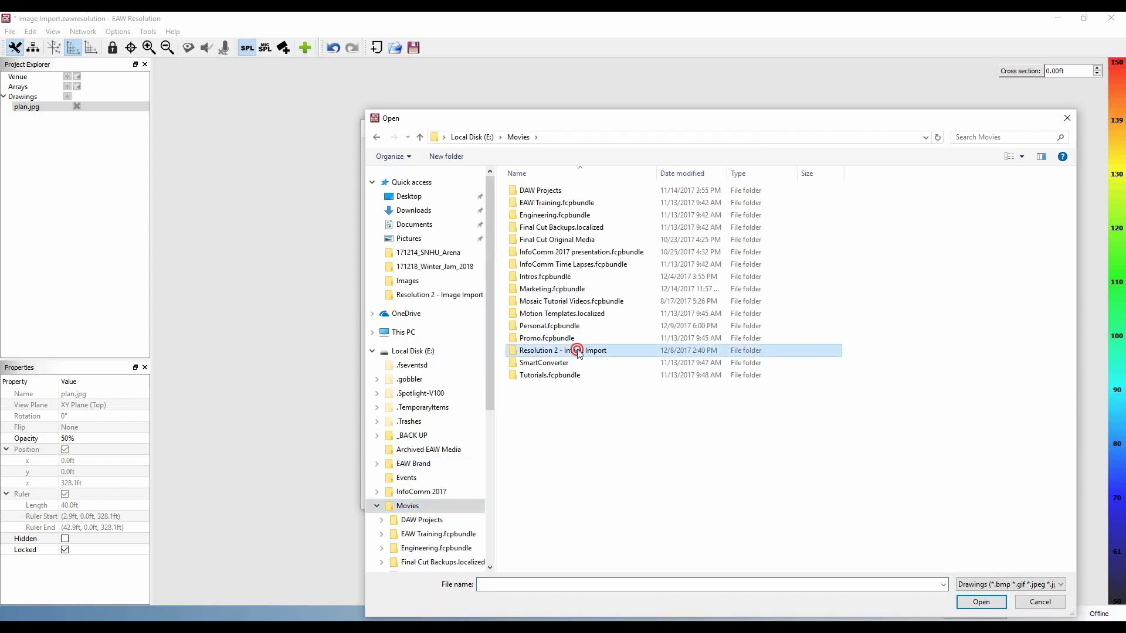
pyautogui.doubleClick(573, 354)
pyautogui.doubleClick(619, 225)
pyautogui.click(619, 224)
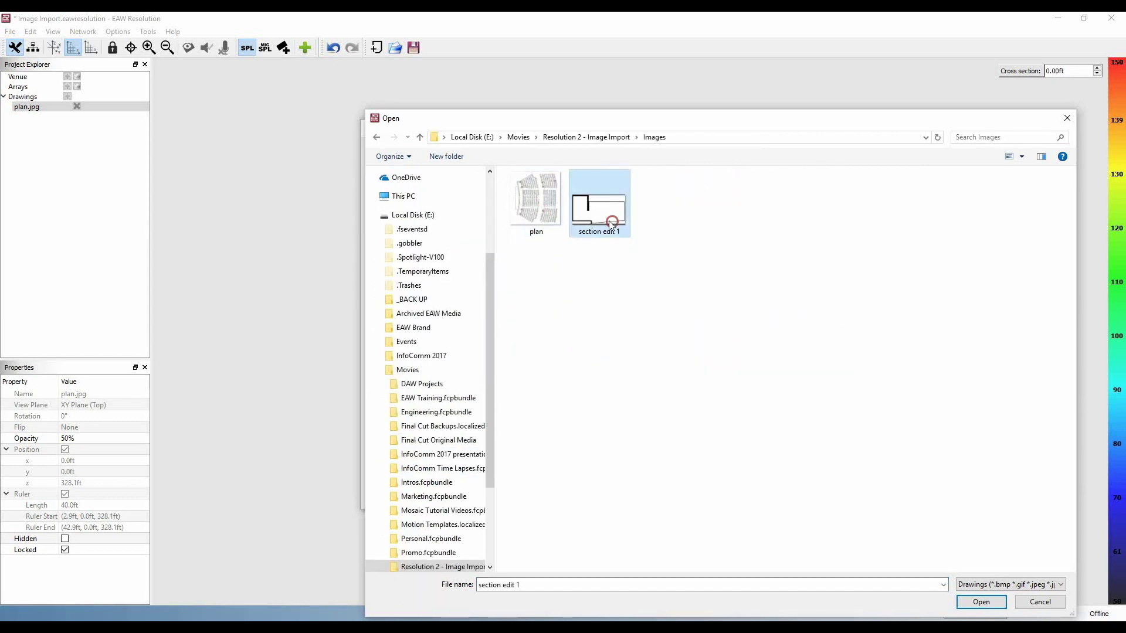
pyautogui.click(981, 603)
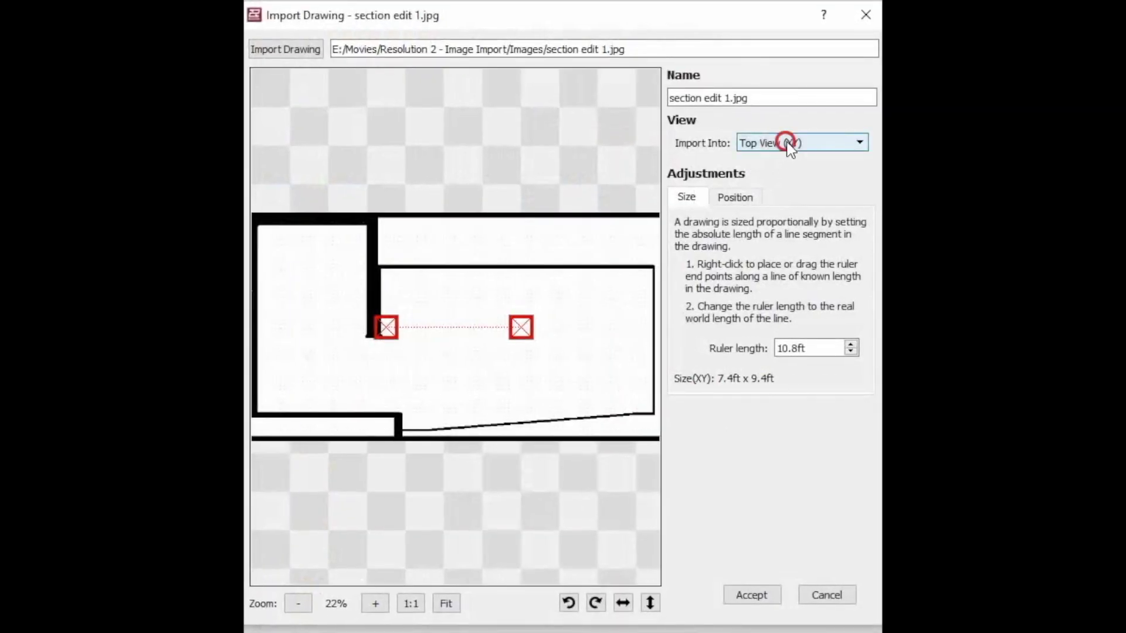
# - Target Side View (XZ) and scale the section with a 42 ft ruler along the sloped floor
pyautogui.click(734, 186)
pyautogui.click(780, 170)
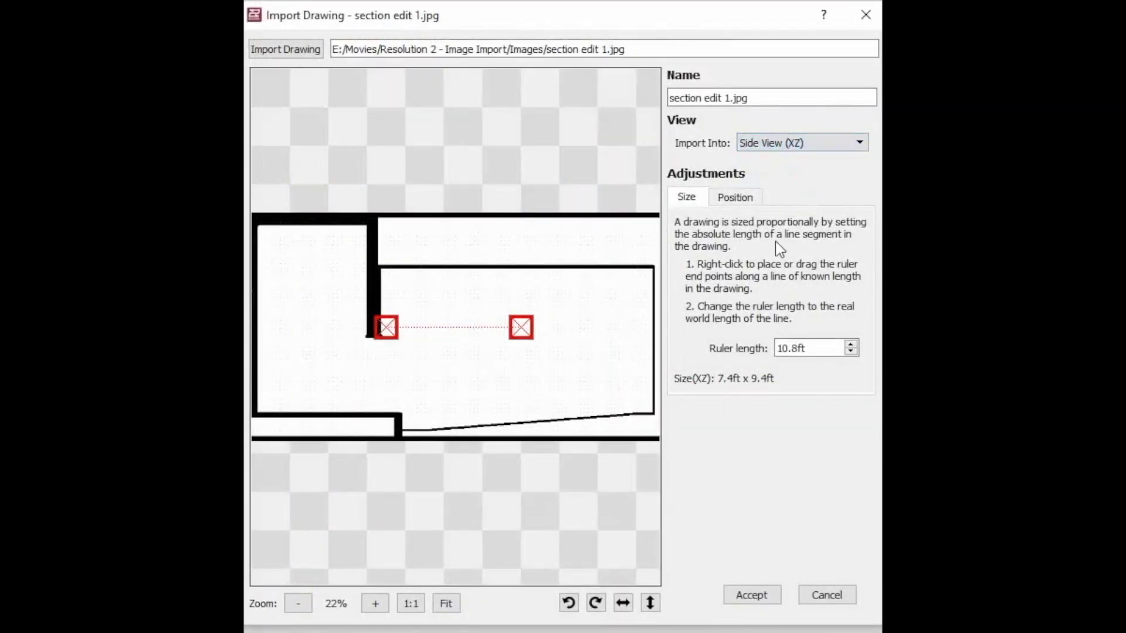
pyautogui.moveTo(388, 329); pyautogui.dragTo(405, 433)
pyautogui.moveTo(531, 339); pyautogui.dragTo(653, 417)
pyautogui.moveTo(812, 348); pyautogui.dragTo(761, 337)
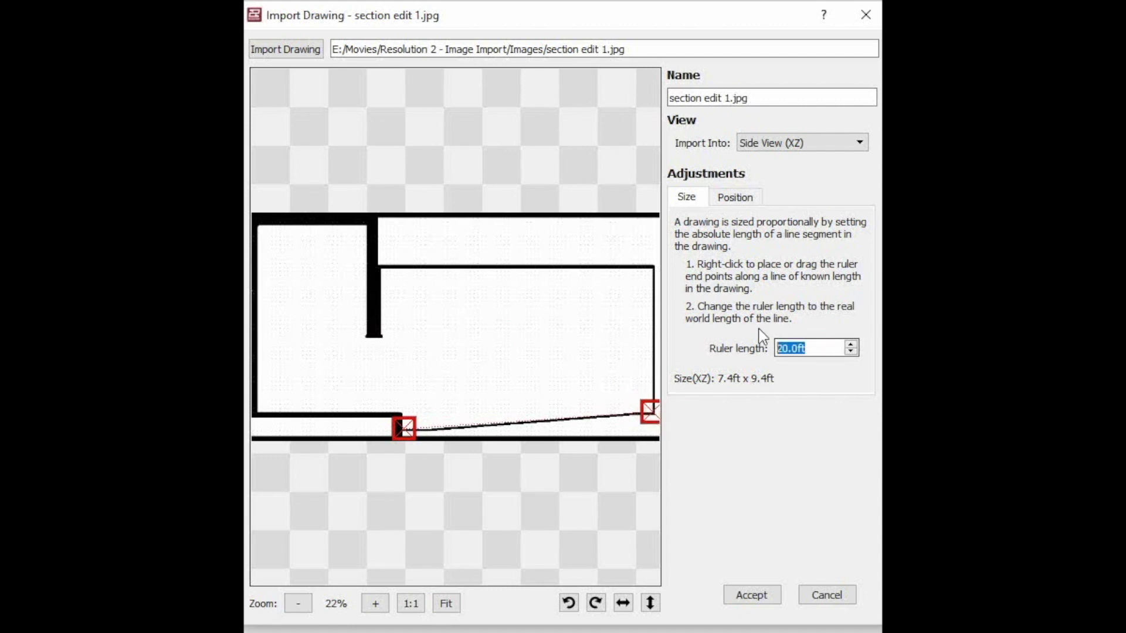
pyautogui.write('42')
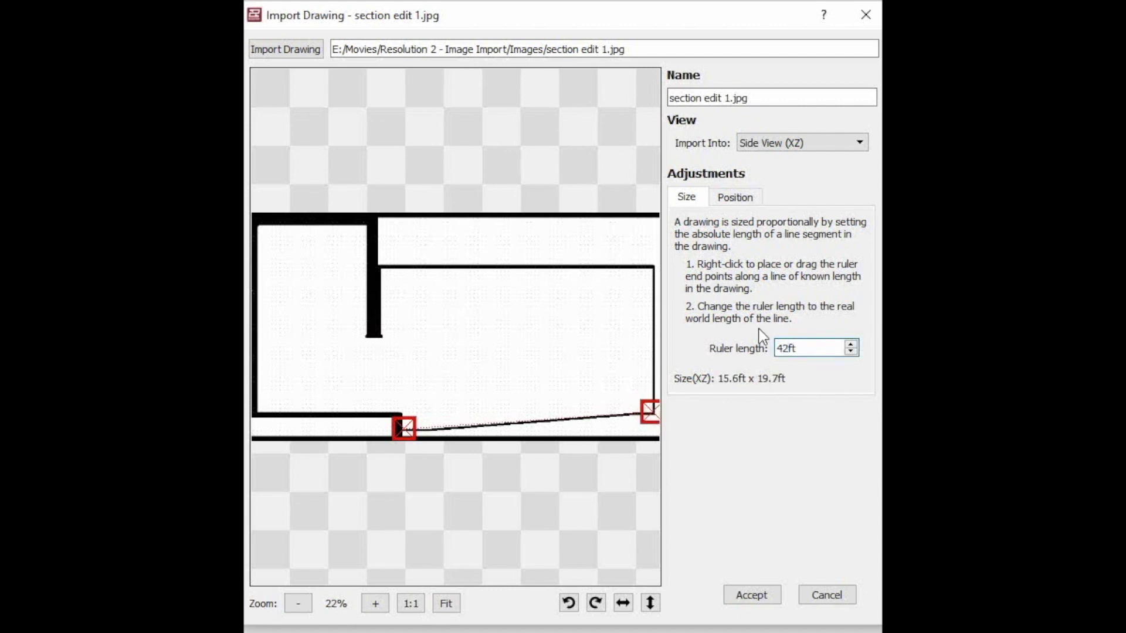
pyautogui.press('Return')
pyautogui.click(738, 198)
# - Anchor the lower-left wall corner at 0 ft, 0 ft and accept the section import
pyautogui.moveTo(459, 331)
pyautogui.mouseDown()
pyautogui.moveTo(485, 359)
pyautogui.moveTo(409, 444)
pyautogui.mouseUp()
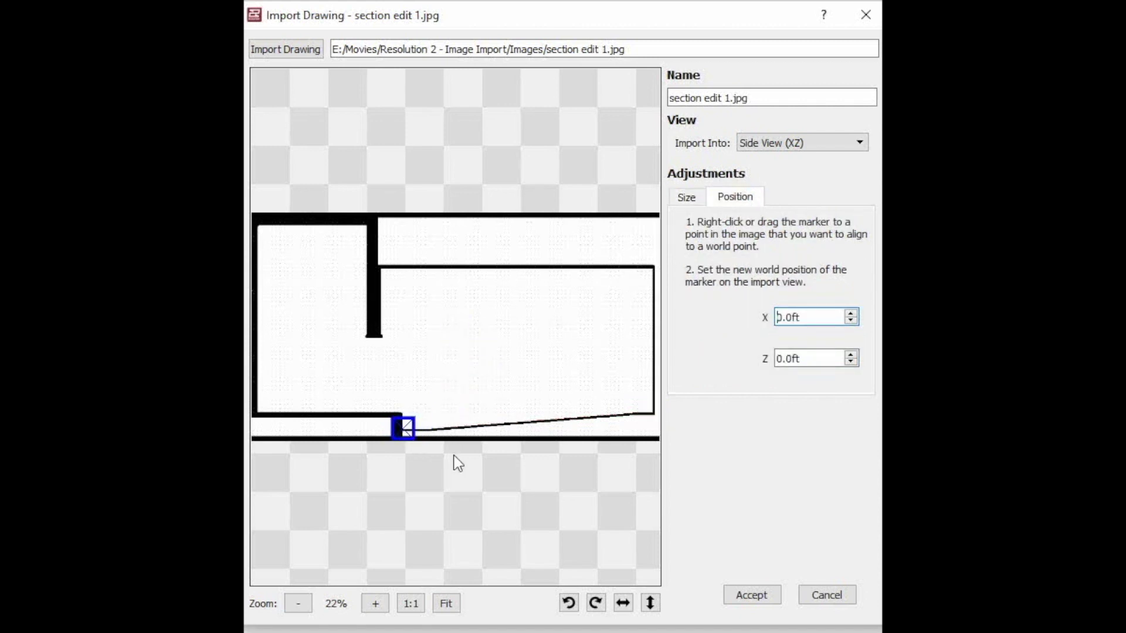
pyautogui.click(377, 604)
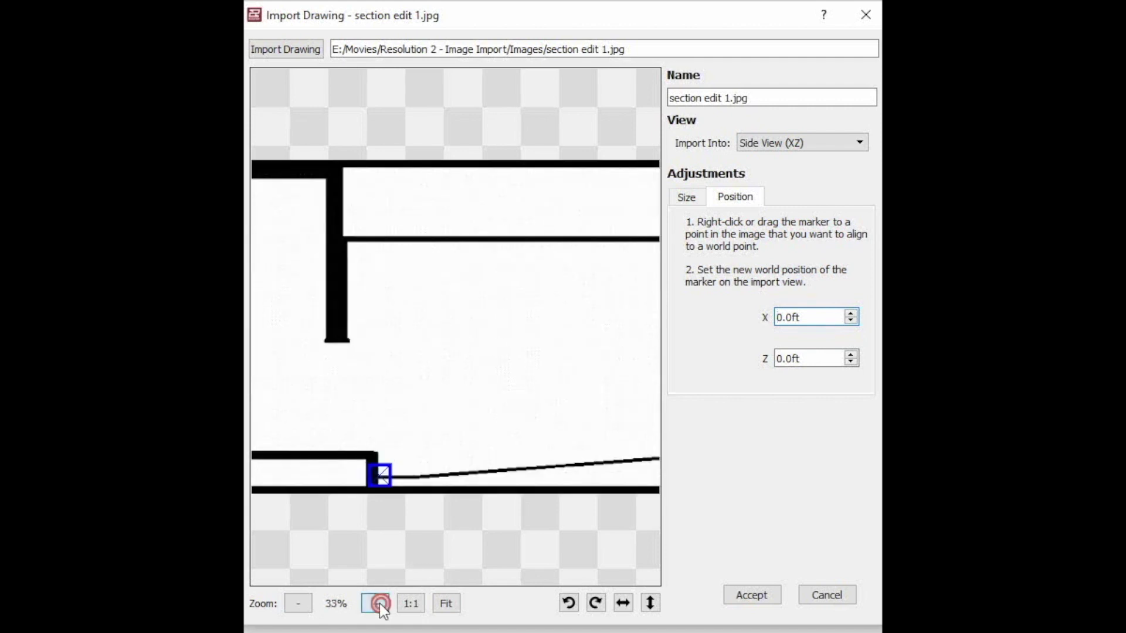
pyautogui.click(377, 604)
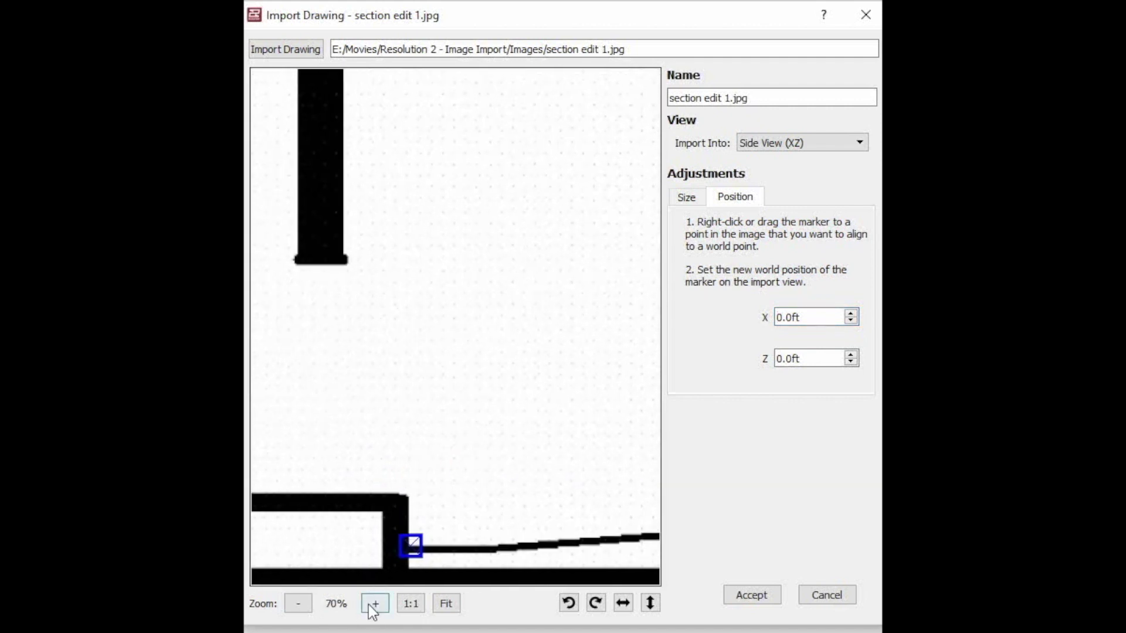
pyautogui.click(375, 603)
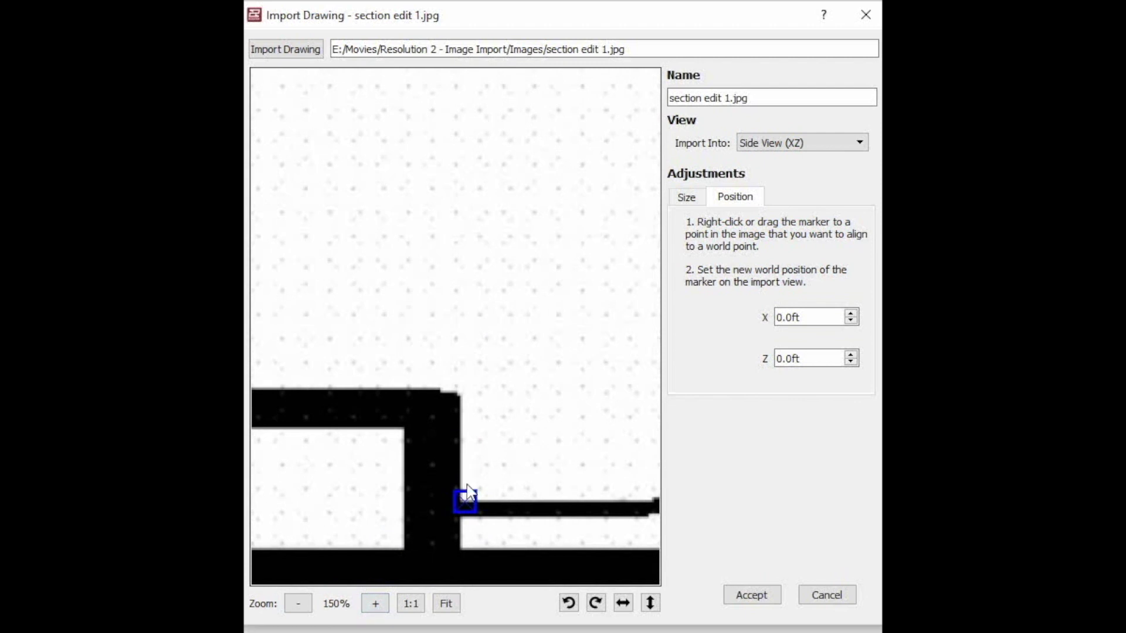
pyautogui.moveTo(471, 511); pyautogui.dragTo(466, 515)
pyautogui.click(296, 604)
pyautogui.click(297, 604)
pyautogui.click(296, 604)
pyautogui.click(297, 604)
pyautogui.click(297, 604)
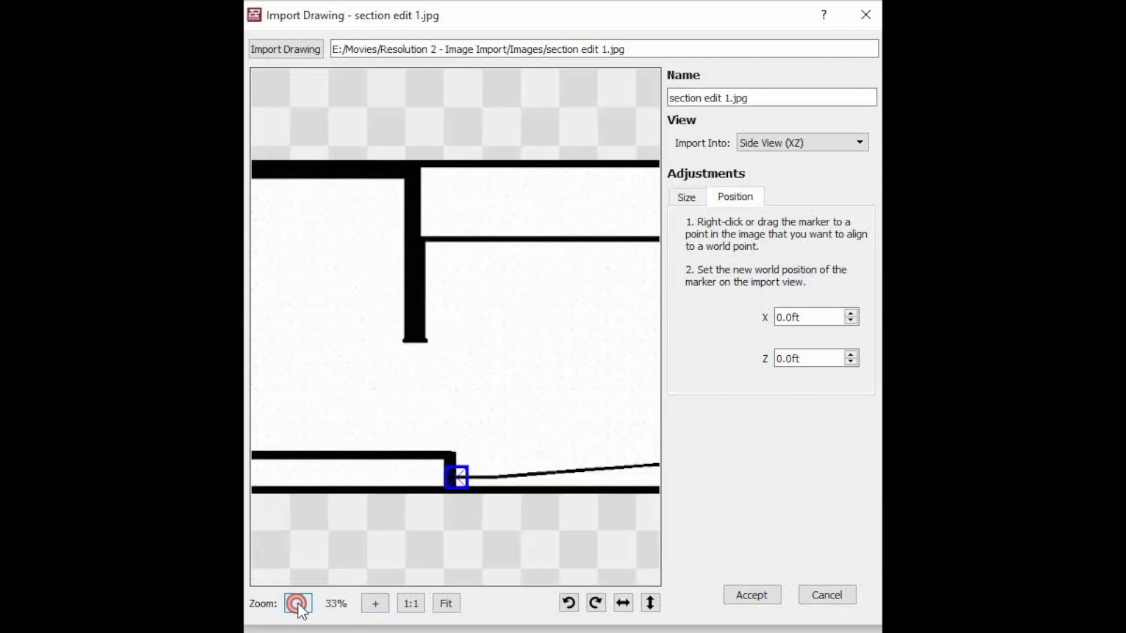
pyautogui.click(750, 596)
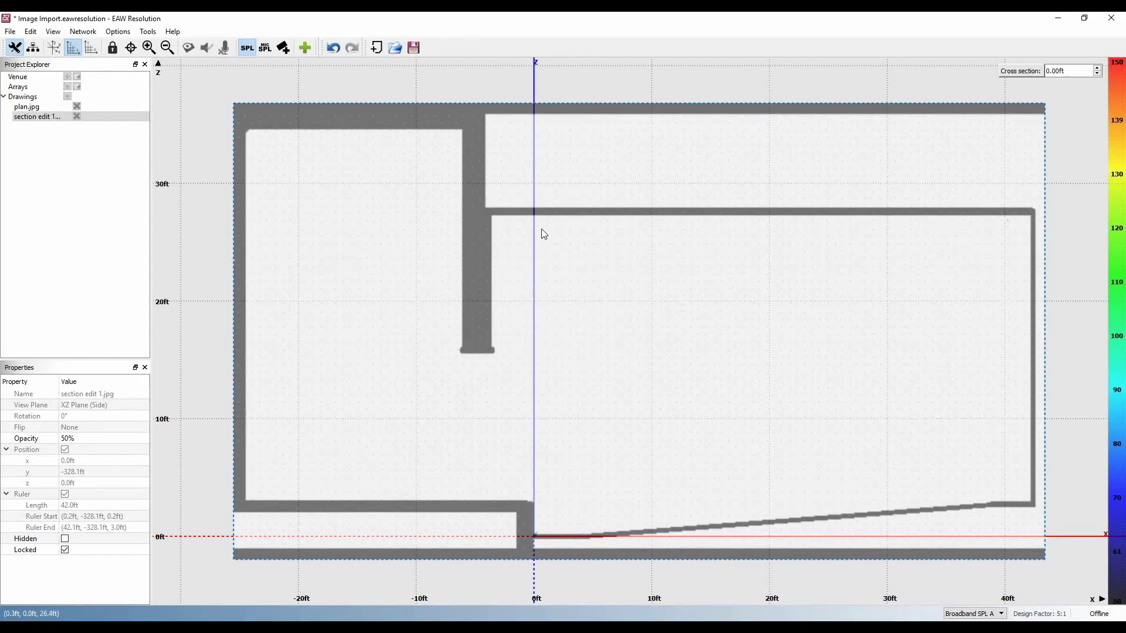
# - In top view, add an audience surface over a seating block and tilt it to the floor slope
pyautogui.click(91, 48)
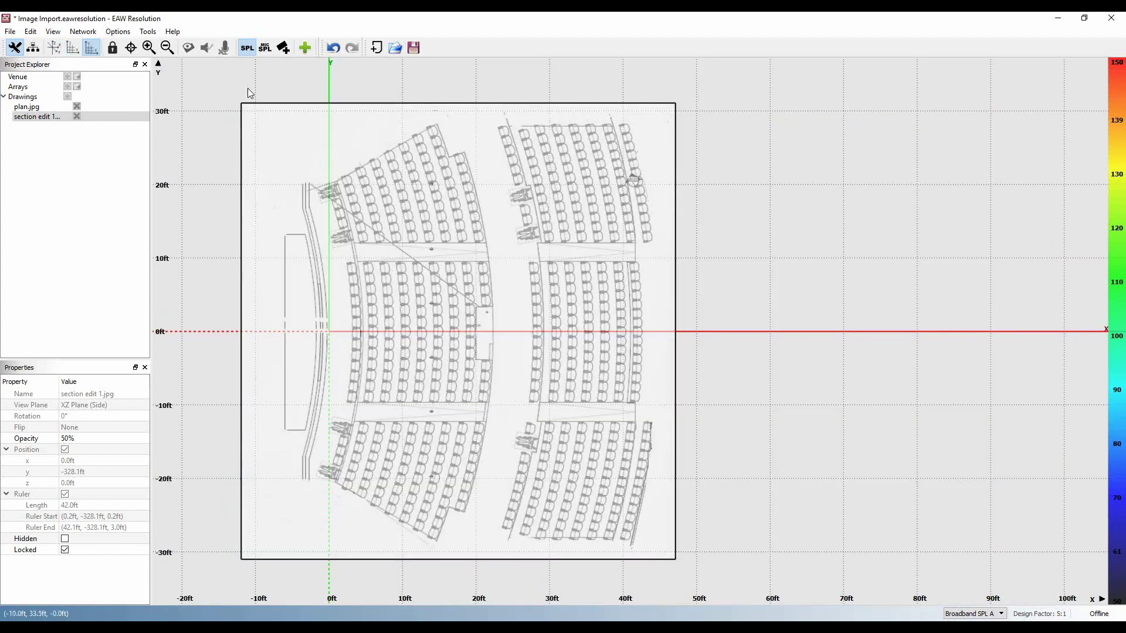
pyautogui.click(283, 48)
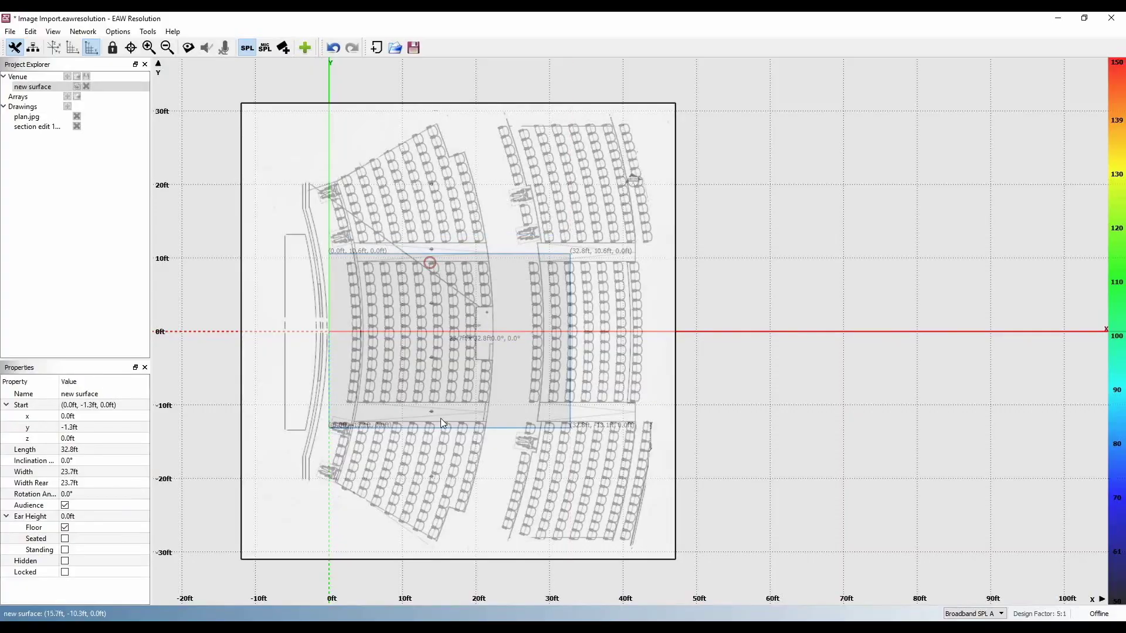
pyautogui.moveTo(803, 537); pyautogui.dragTo(804, 518)
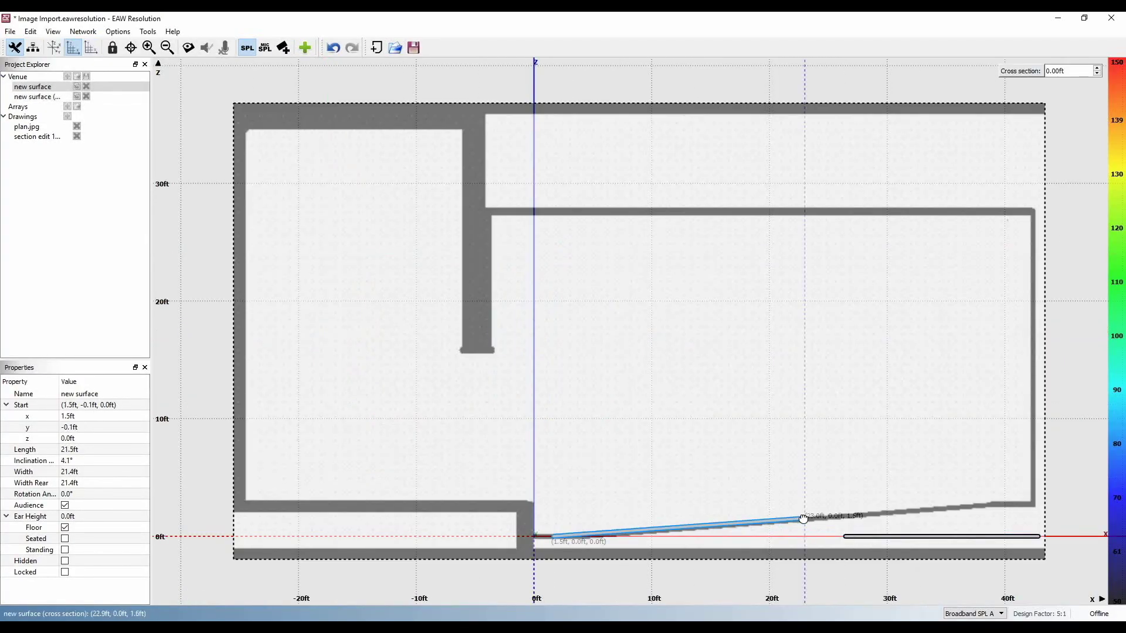
pyautogui.moveTo(880, 535); pyautogui.dragTo(880, 516)
pyautogui.moveTo(1039, 517); pyautogui.dragTo(1036, 503)
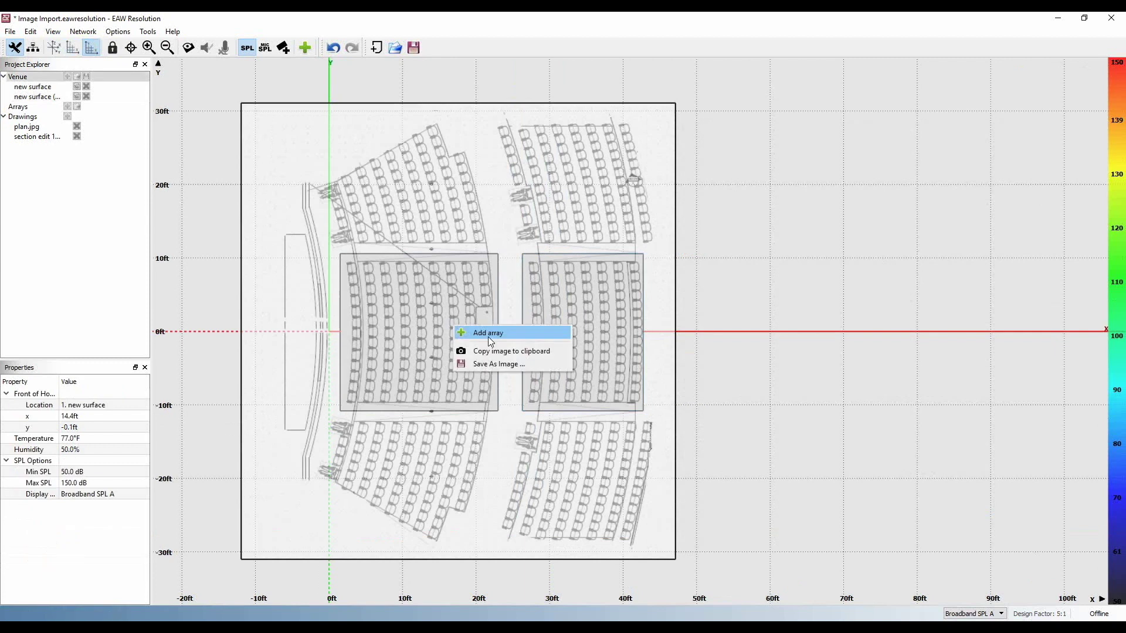
# - Clone the surface onto the remaining seating blocks, giving one clone a height of 1.7
pyautogui.rightClick(399, 308)
pyautogui.click(446, 322)
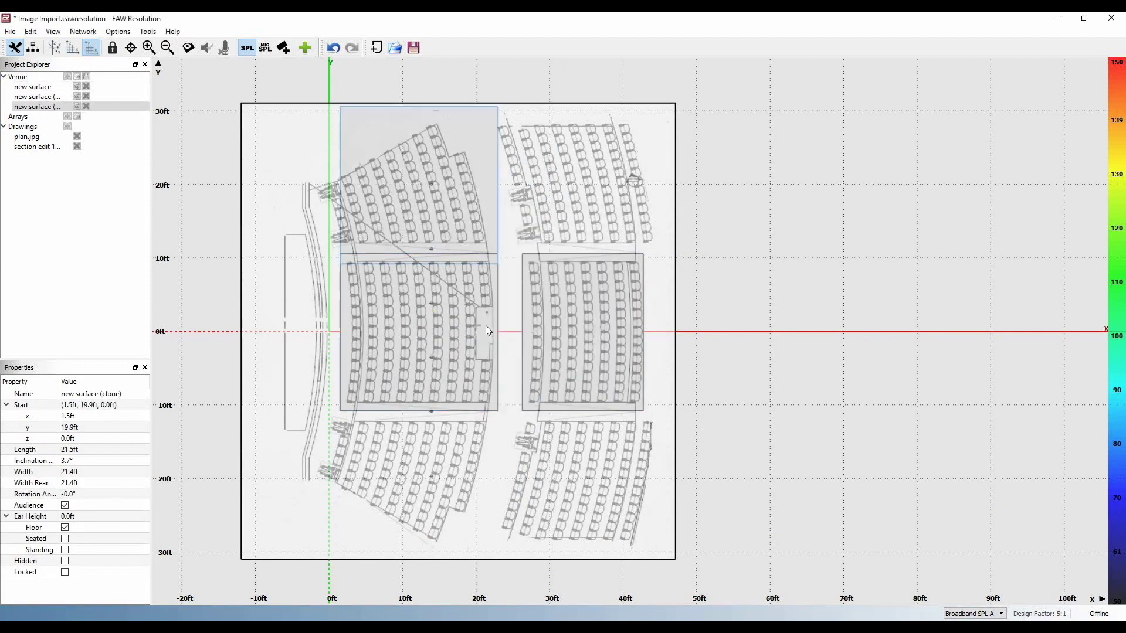
pyautogui.rightClick(432, 115)
pyautogui.click(479, 129)
pyautogui.write('21')
pyautogui.click(563, 389)
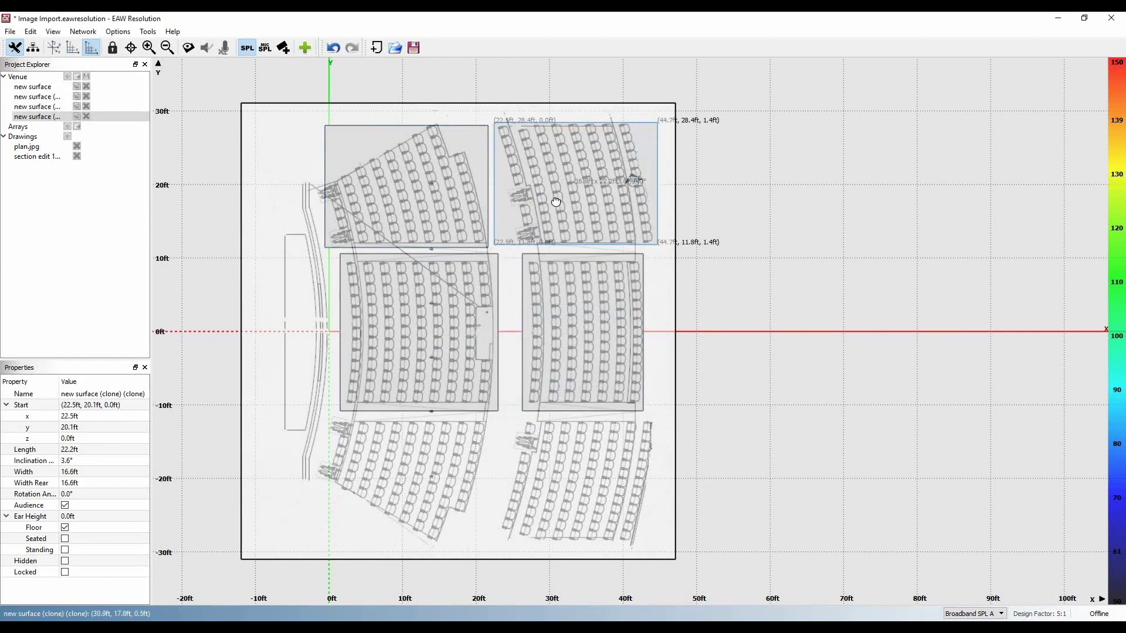
pyautogui.doubleClick(79, 438)
pyautogui.write('1.7')
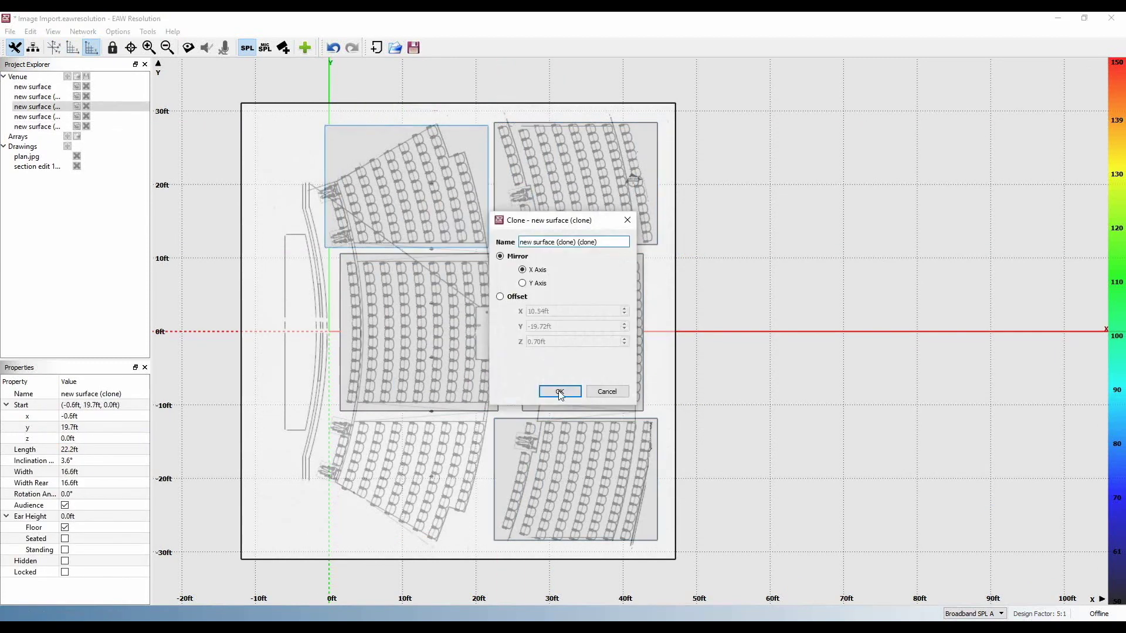
pyautogui.click(610, 389)
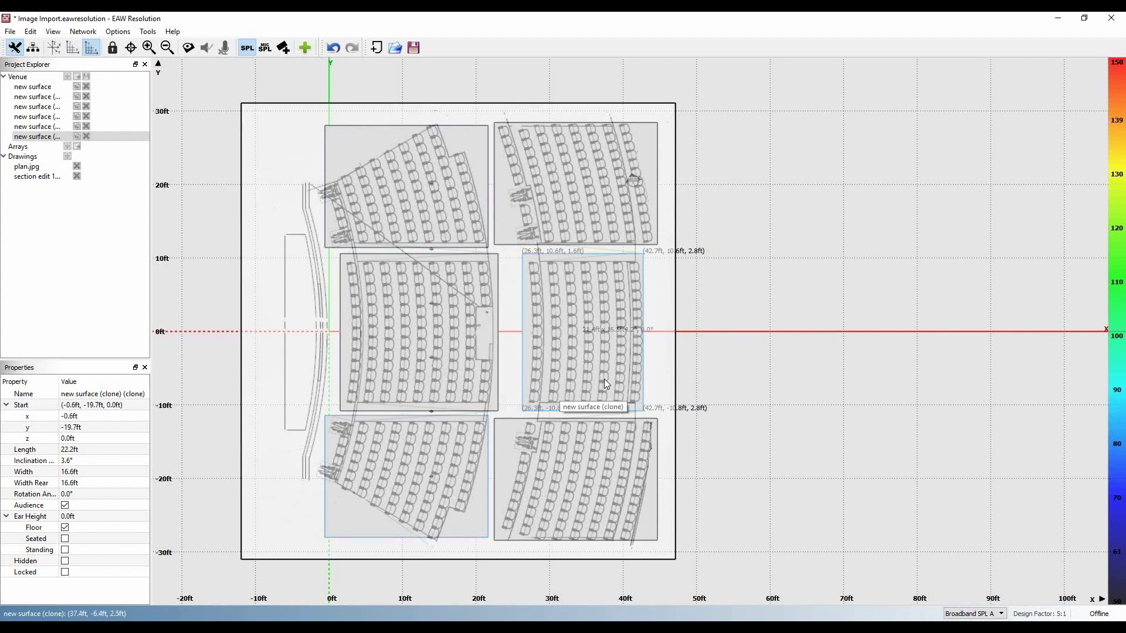
# - Lower plan.jpg's opacity from 50% to 20% in its Properties
pyautogui.click(44, 168)
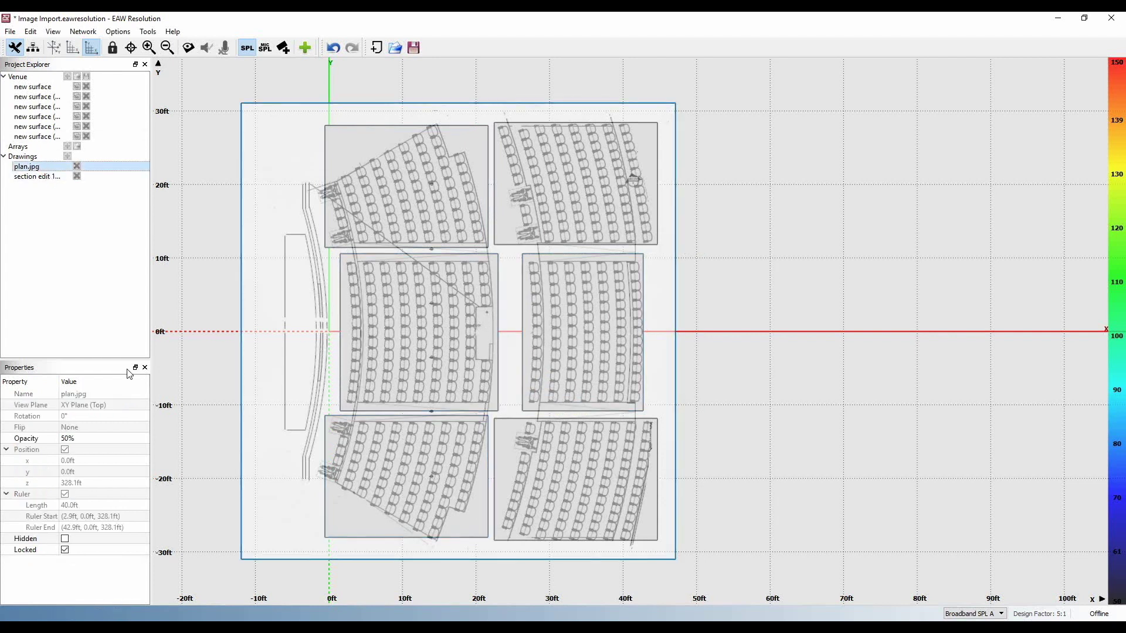
pyautogui.doubleClick(99, 440)
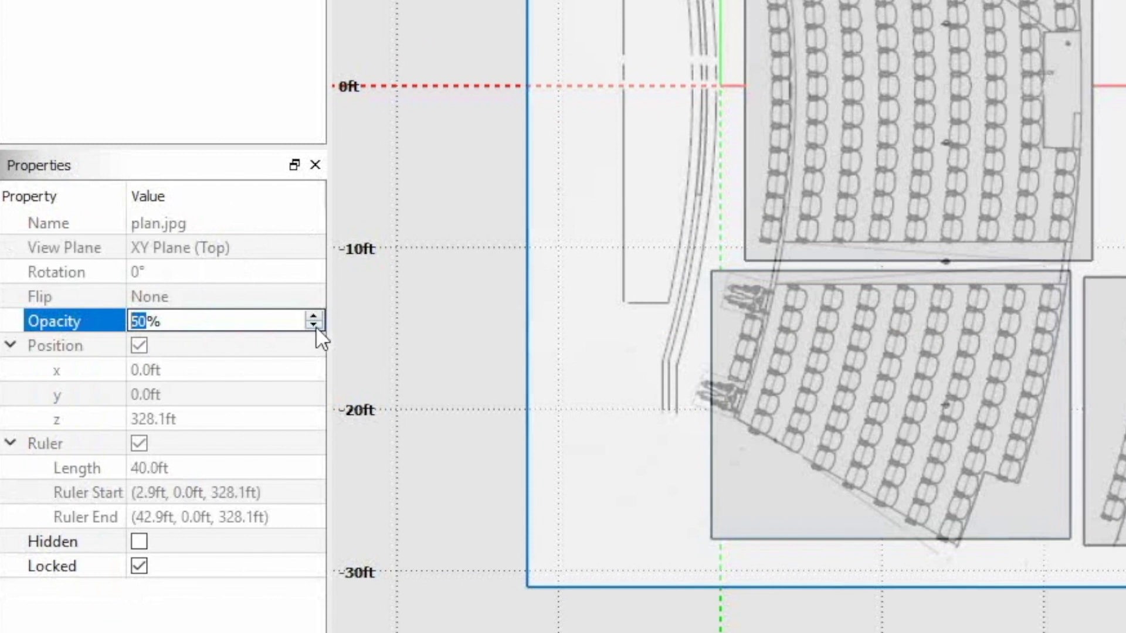
pyautogui.click(316, 325)
pyautogui.click(316, 326)
pyautogui.click(316, 325)
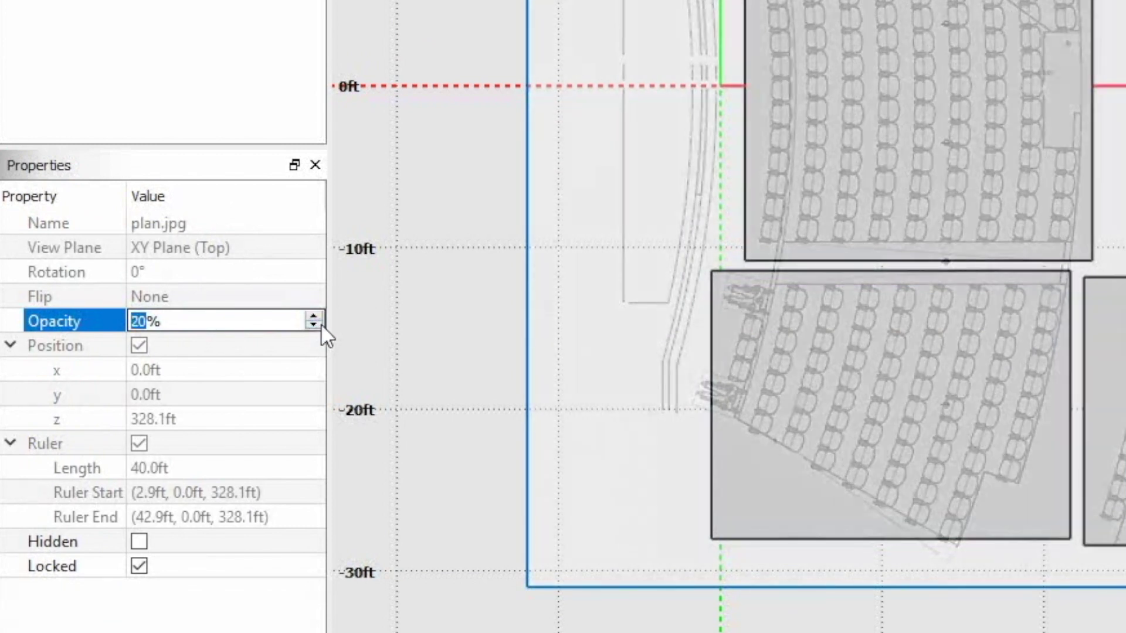
pyautogui.click(314, 315)
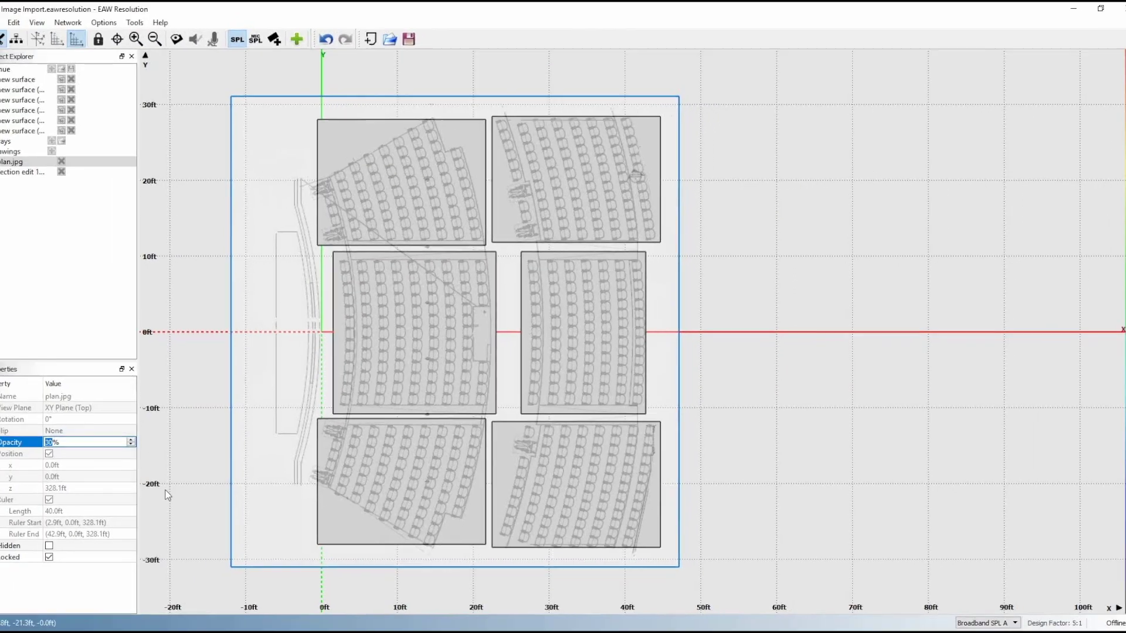